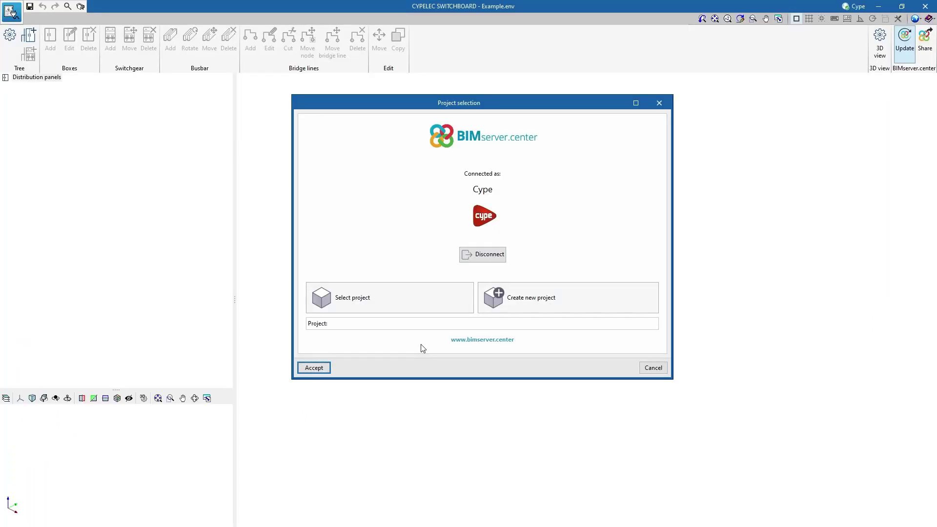
Step: Link the job to the BIMserver.center project Example - CYPELEC SWITCHBOARD and import the CYPELEC Core low voltage electrical installation
{"action": "left_click", "coordinate": [393, 305]}
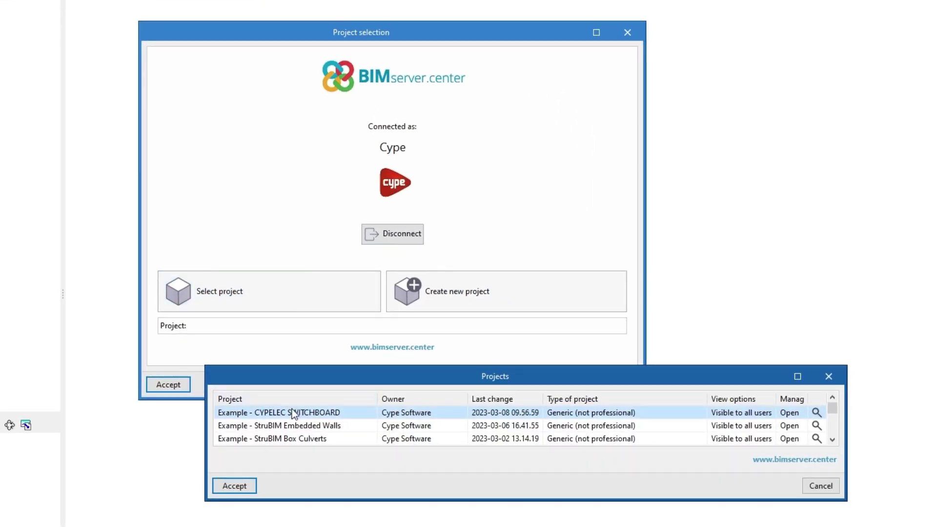
{"action": "left_click", "coordinate": [247, 487]}
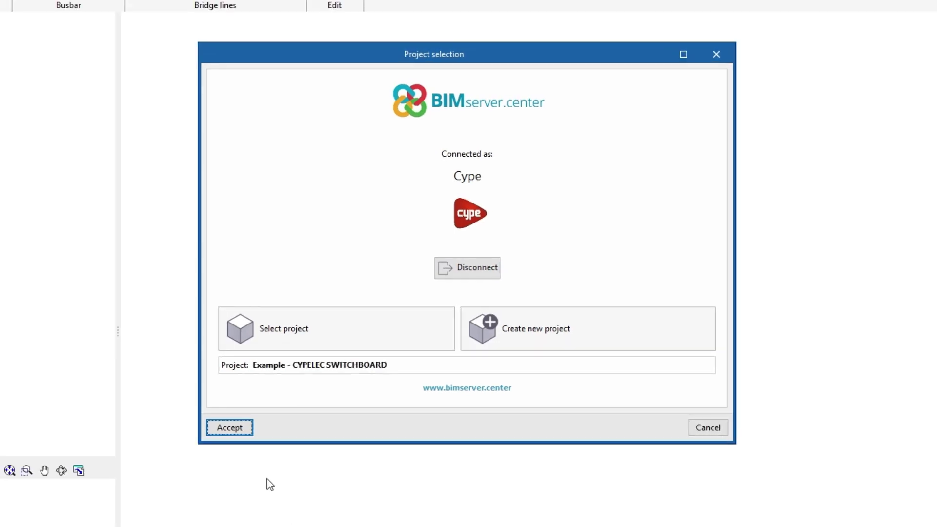
{"action": "left_click", "coordinate": [249, 434]}
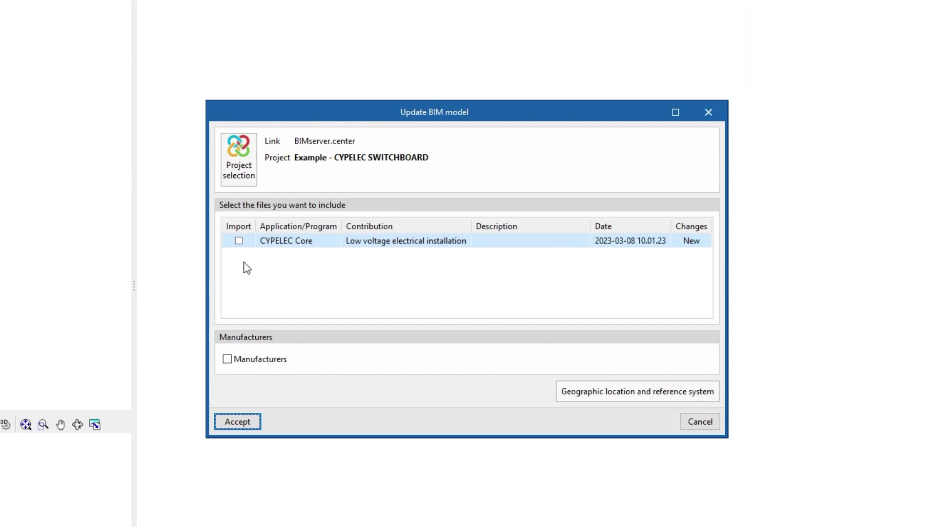
{"action": "left_click", "coordinate": [238, 241]}
{"action": "left_click", "coordinate": [237, 422]}
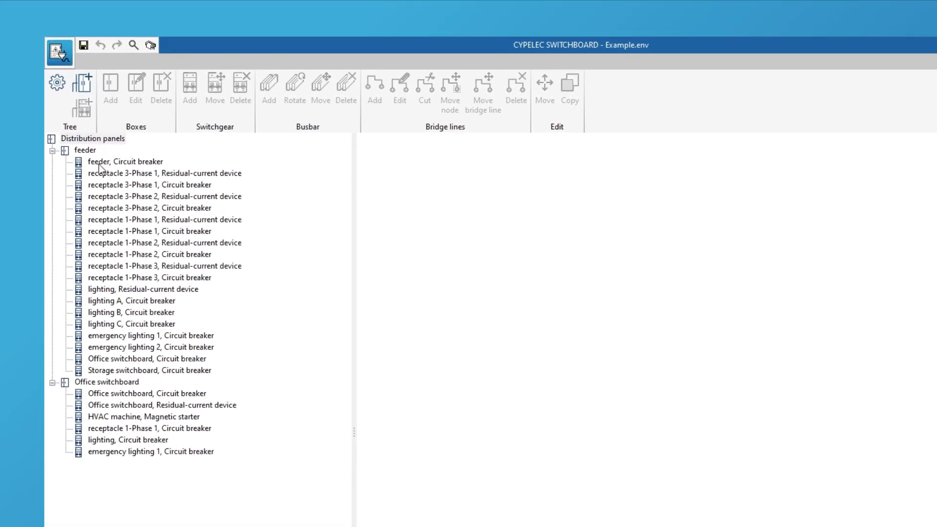
{"action": "left_click", "coordinate": [85, 151]}
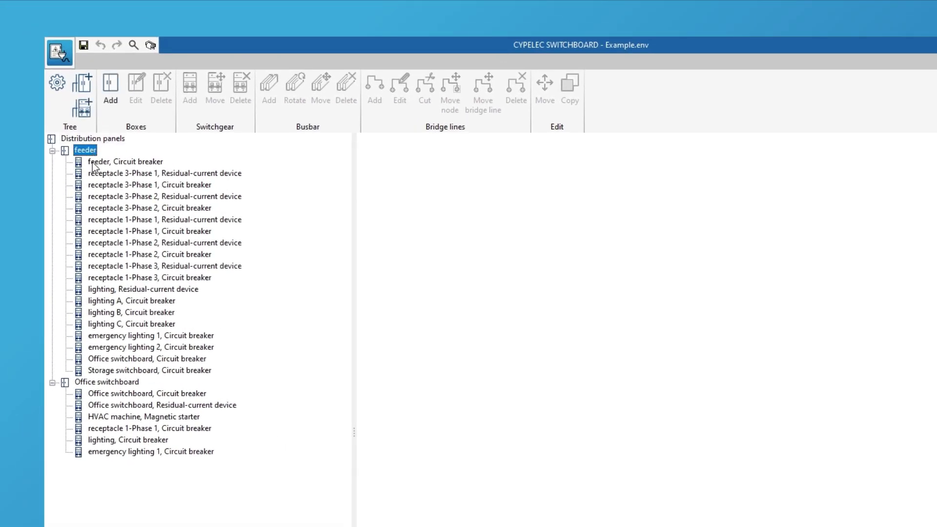
{"action": "double_click", "coordinate": [92, 163]}
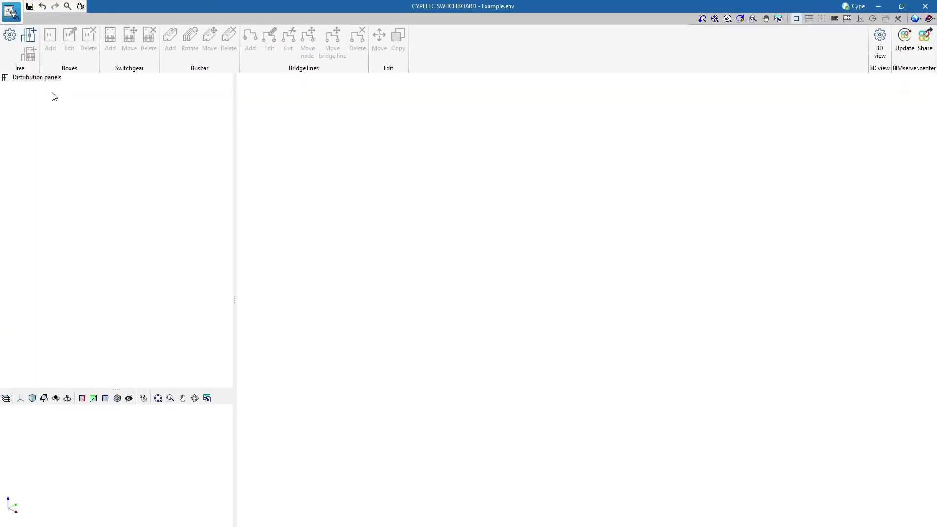
Step: Create a distribution panel with the reference Storage switchboard and no busbars
{"action": "left_click", "coordinate": [47, 68]}
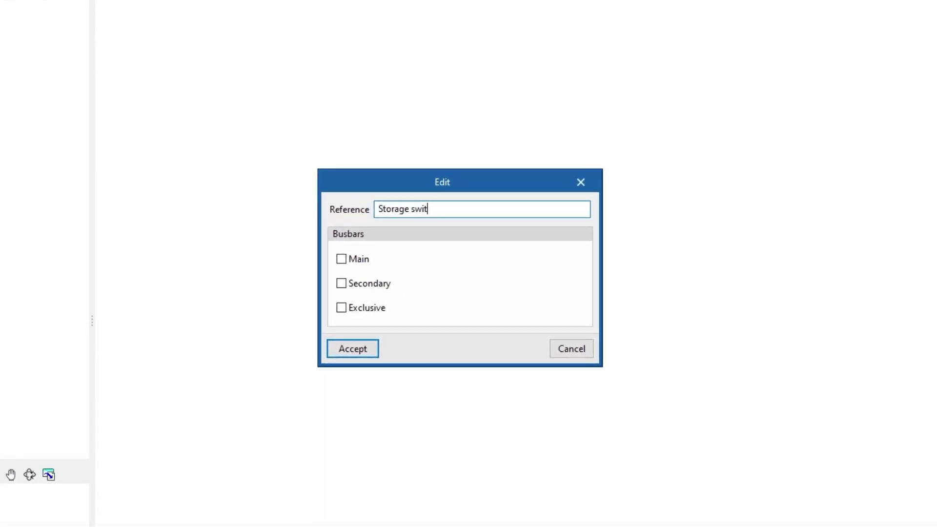
{"action": "type", "text": "Storage switchboard"}
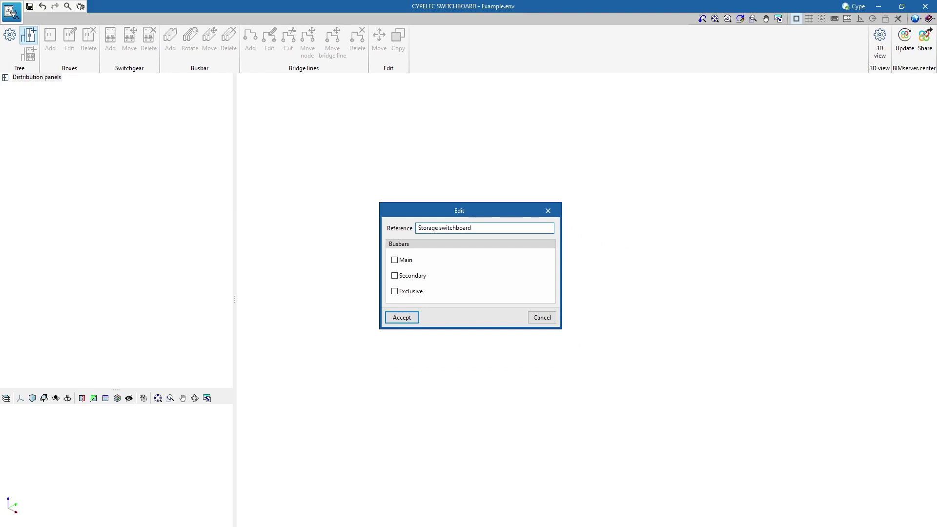
{"action": "left_click", "coordinate": [395, 260]}
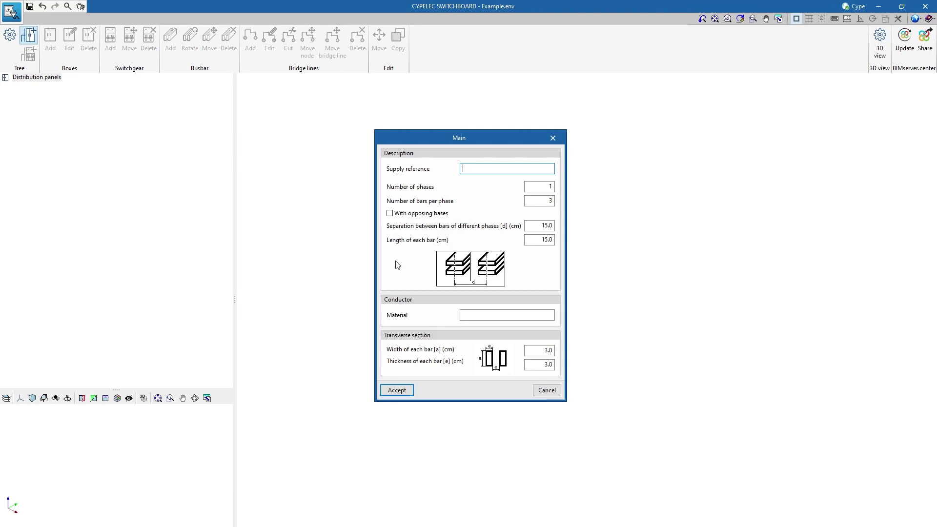
{"action": "left_click", "coordinate": [537, 390]}
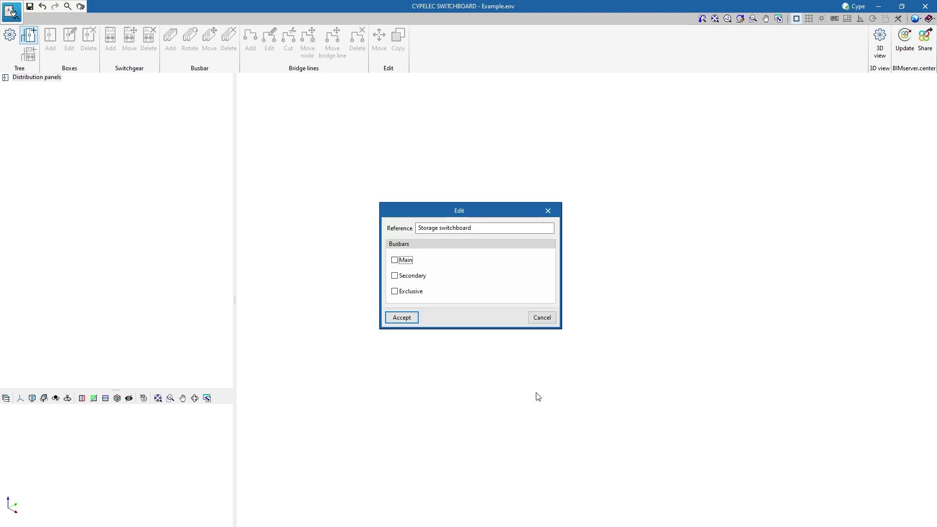
{"action": "left_click", "coordinate": [413, 322]}
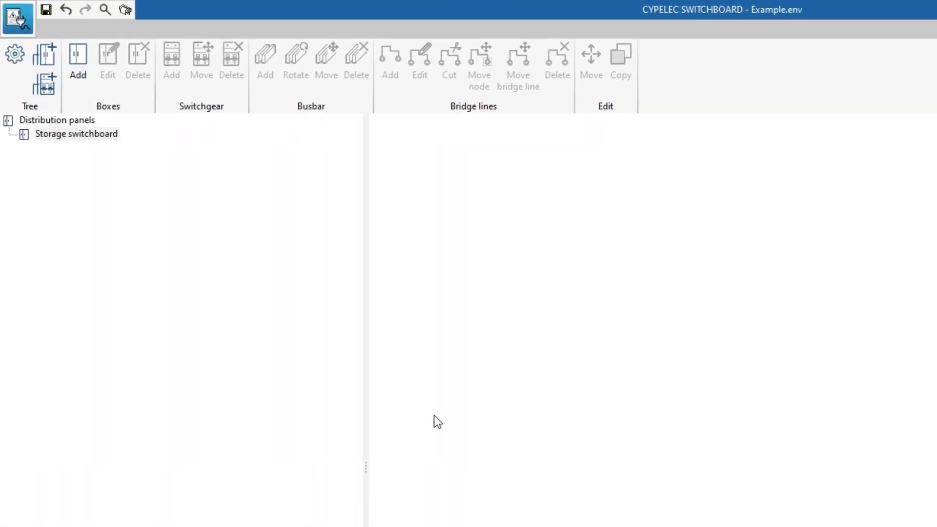
Step: Add a switchgear element to the panel with reference Storage switchboard. Circuit breaker, component Circuit breaker and polarity 3P+N
{"action": "left_click", "coordinate": [44, 84]}
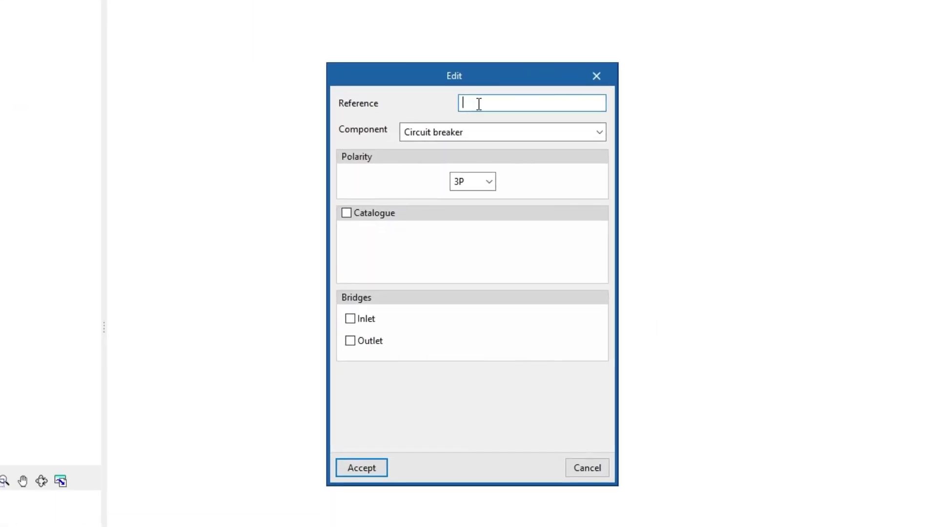
{"action": "type", "text": "Storage switchboard"}
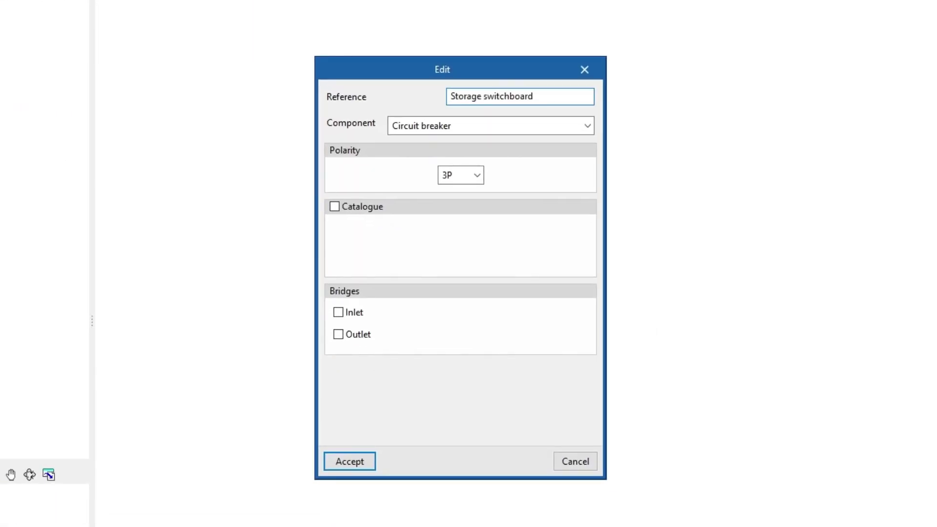
{"action": "type", "text": ". Circuit breaker"}
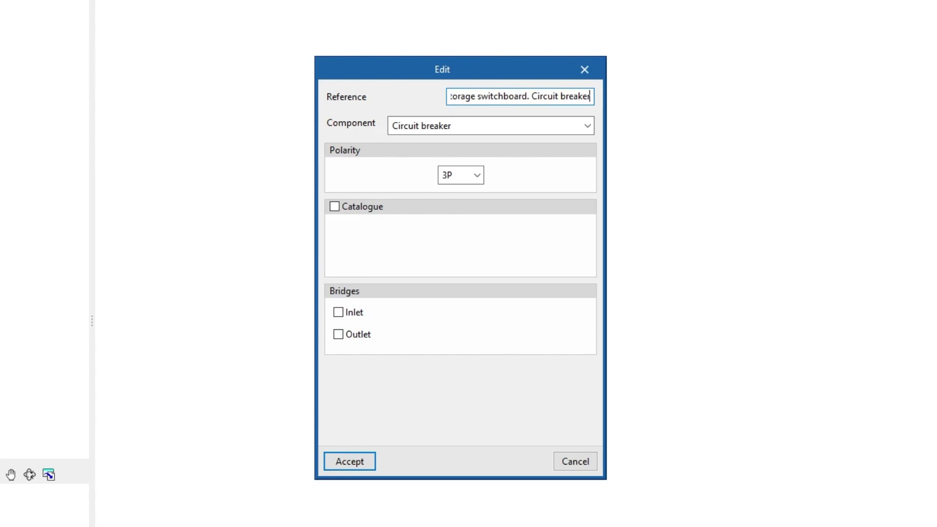
{"action": "left_click", "coordinate": [517, 122]}
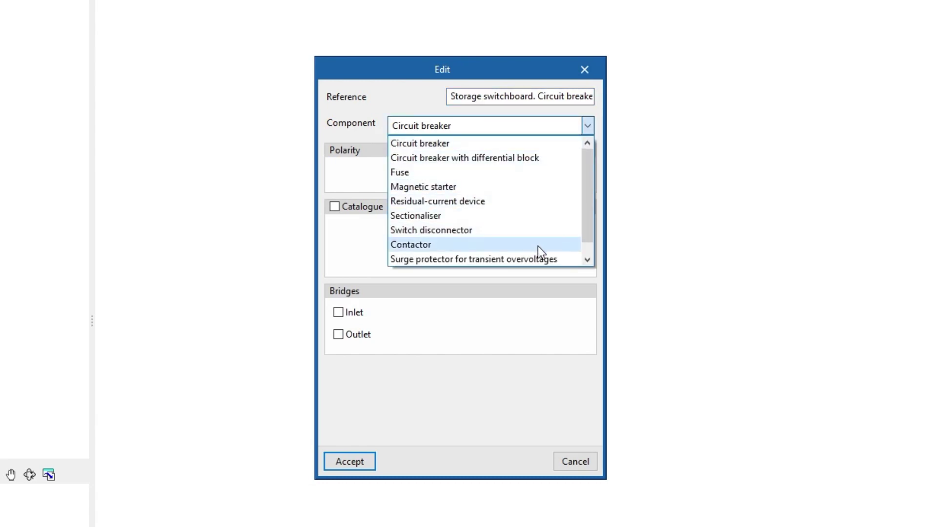
{"action": "left_click", "coordinate": [485, 145]}
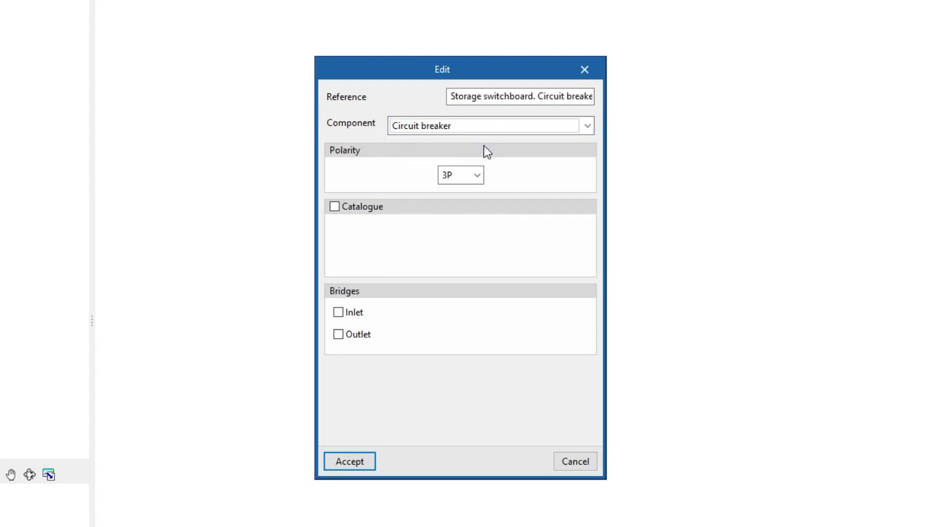
{"action": "left_click", "coordinate": [481, 177]}
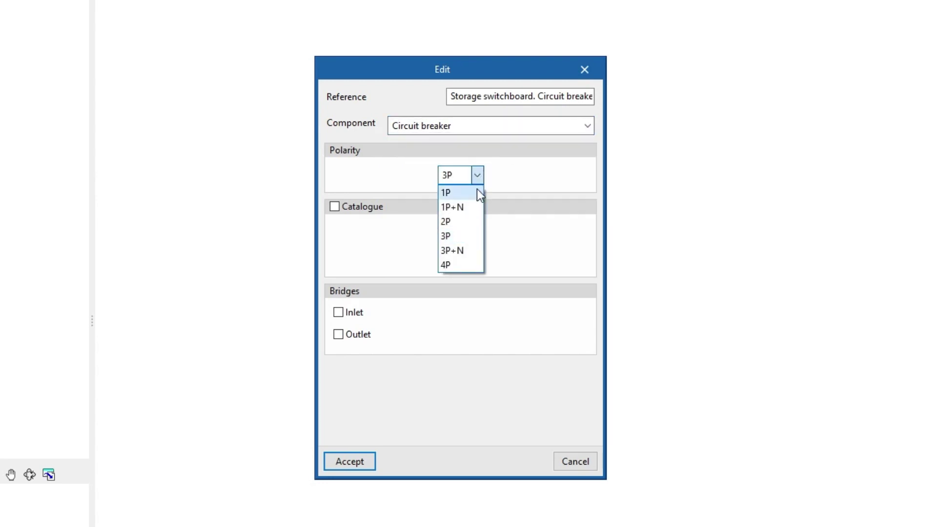
{"action": "left_click", "coordinate": [476, 250]}
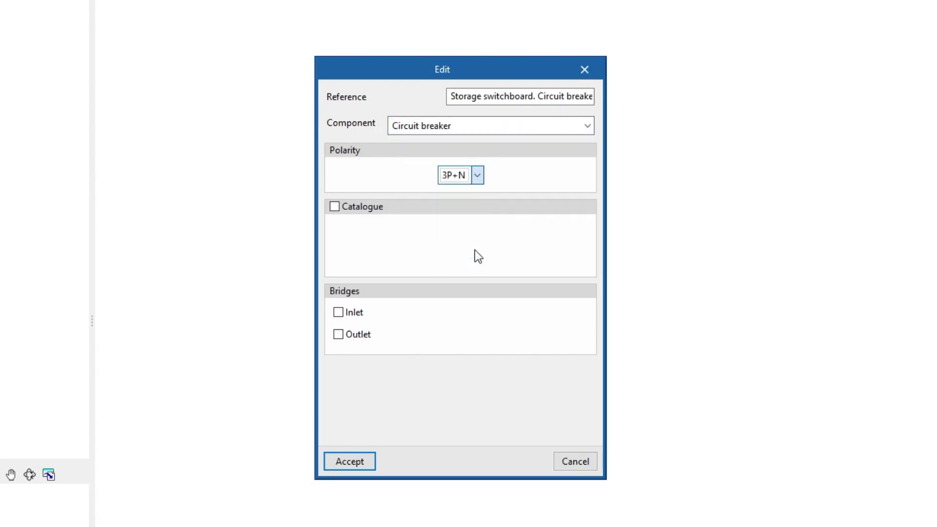
Step: Assign the Schneider Electric catalogue model iK60N A9K24716 to the circuit breaker and enable its outlet bridge
{"action": "left_click", "coordinate": [335, 207]}
{"action": "left_click", "coordinate": [582, 262]}
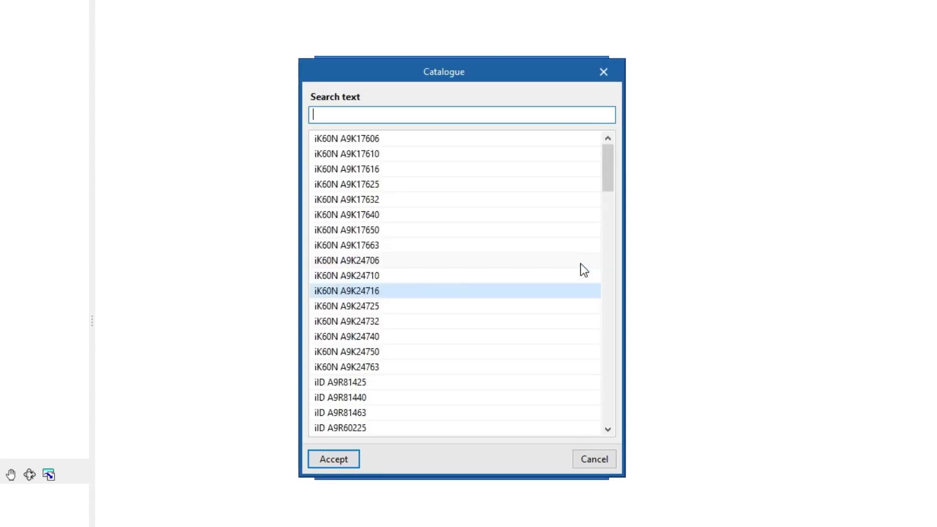
{"action": "double_click", "coordinate": [402, 291]}
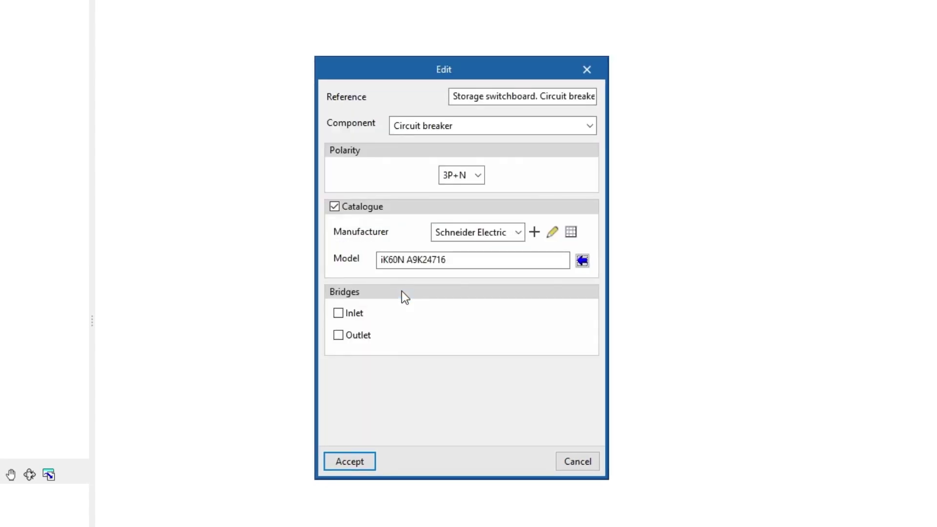
{"action": "left_click", "coordinate": [338, 337]}
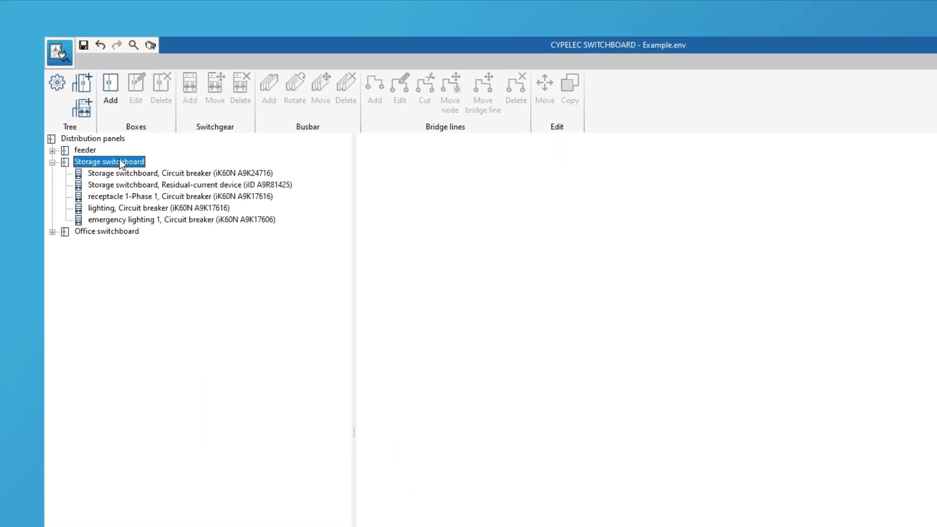
Step: Add a box for the Storage switchboard, 420 mm wide with 6 vertical modules of 50 mm and a depth of 200 mm
{"action": "left_click", "coordinate": [113, 115]}
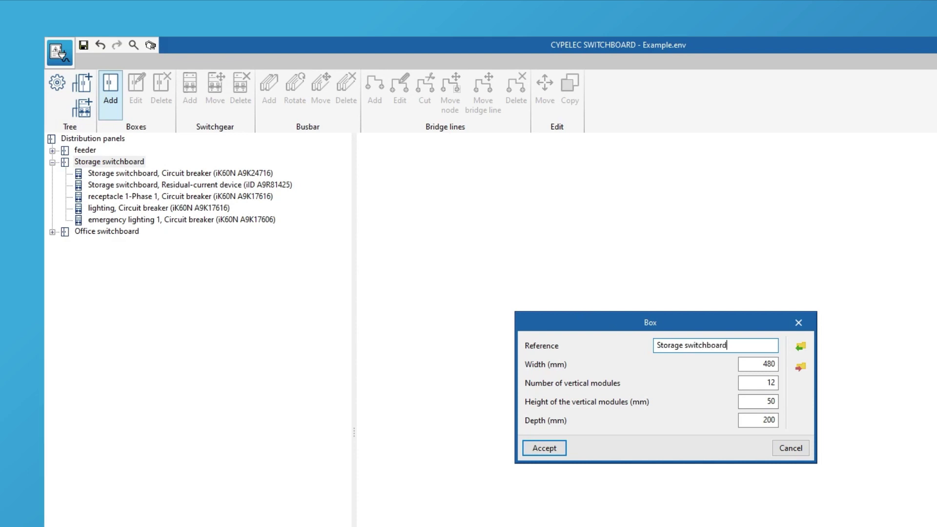
{"action": "double_click", "coordinate": [761, 363]}
{"action": "type", "text": "42"}
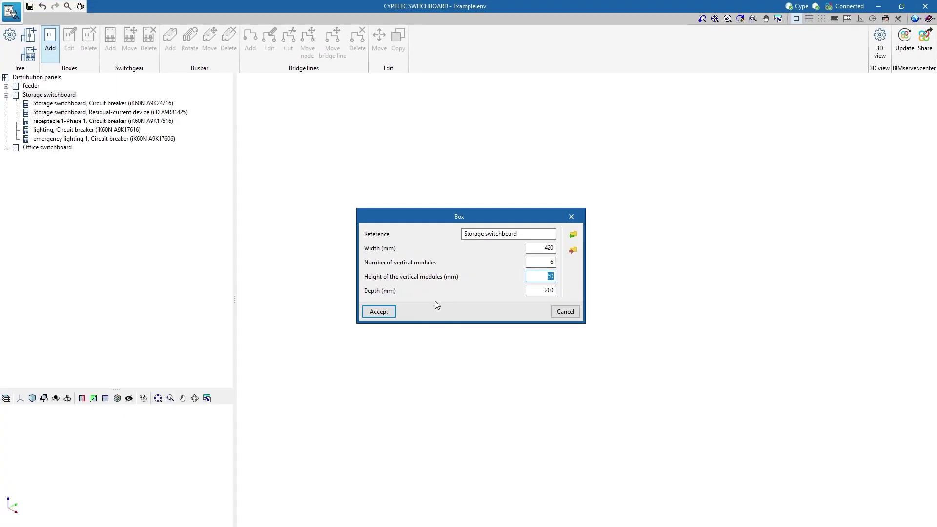
{"action": "left_click", "coordinate": [554, 448]}
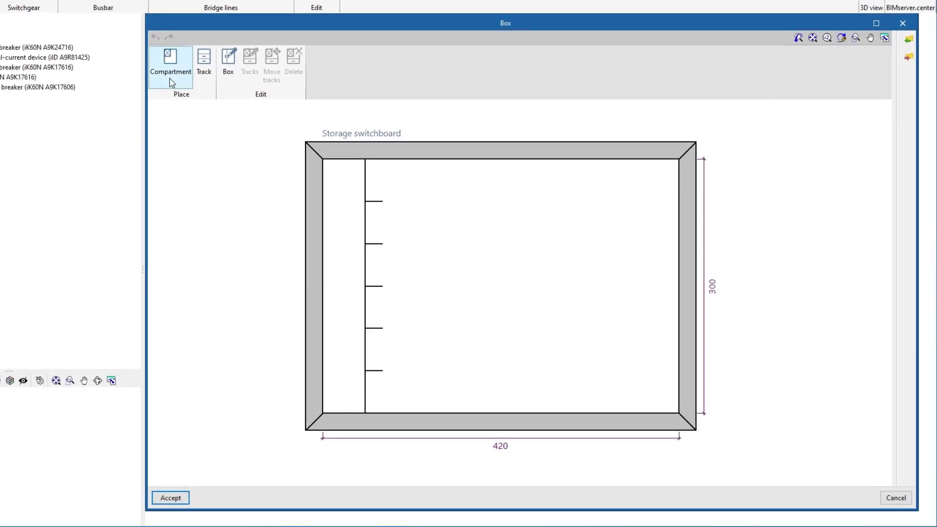
Step: Place two 18-module tracks in the box along the vertical guide, at the second and fourth modules, and accept the box layout
{"action": "left_click", "coordinate": [204, 68]}
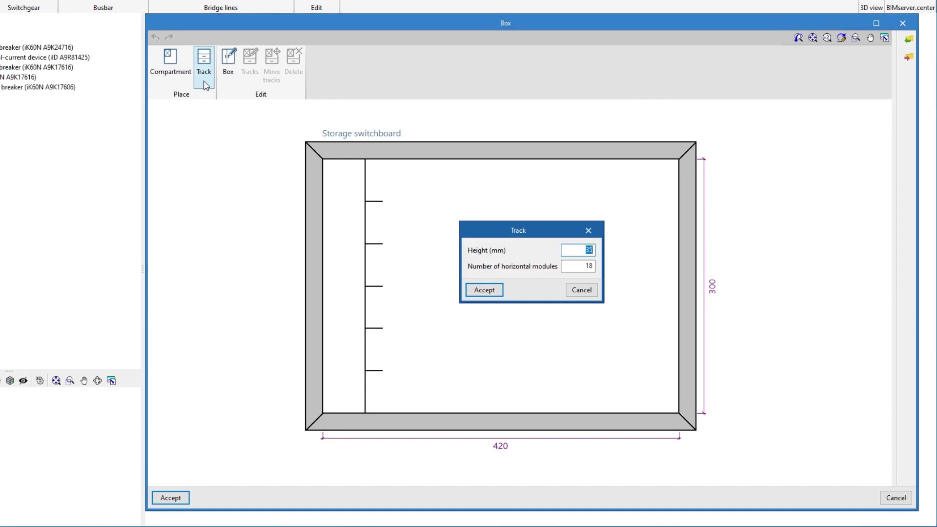
{"action": "left_click", "coordinate": [468, 289]}
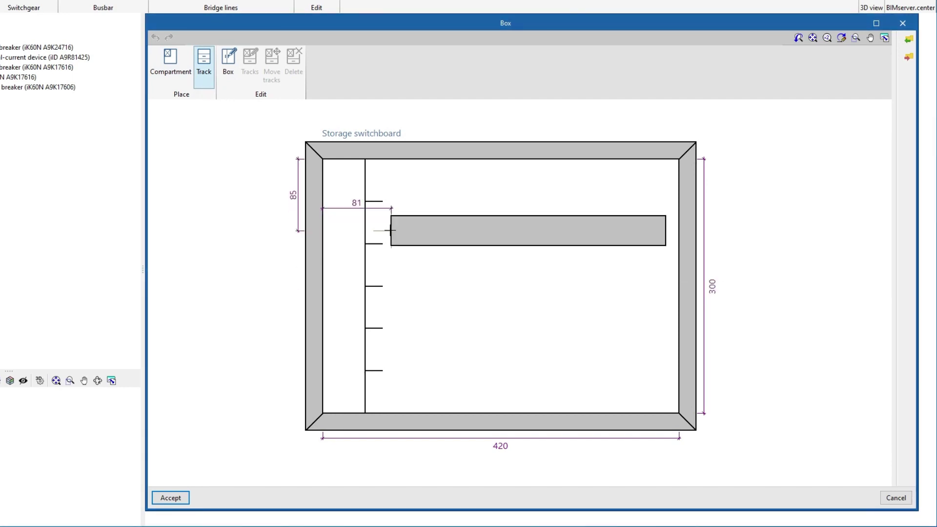
{"action": "left_click", "coordinate": [365, 222]}
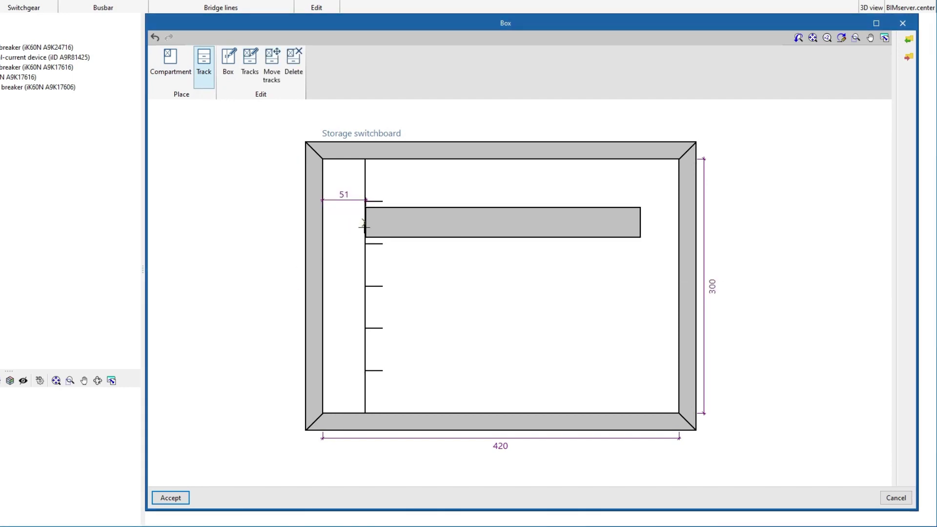
{"action": "left_click", "coordinate": [365, 309]}
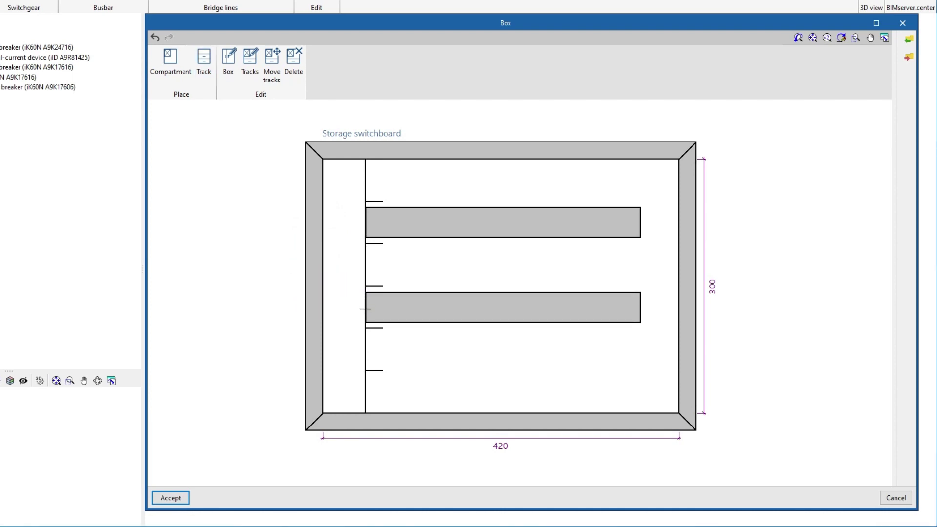
{"action": "left_click", "coordinate": [171, 498]}
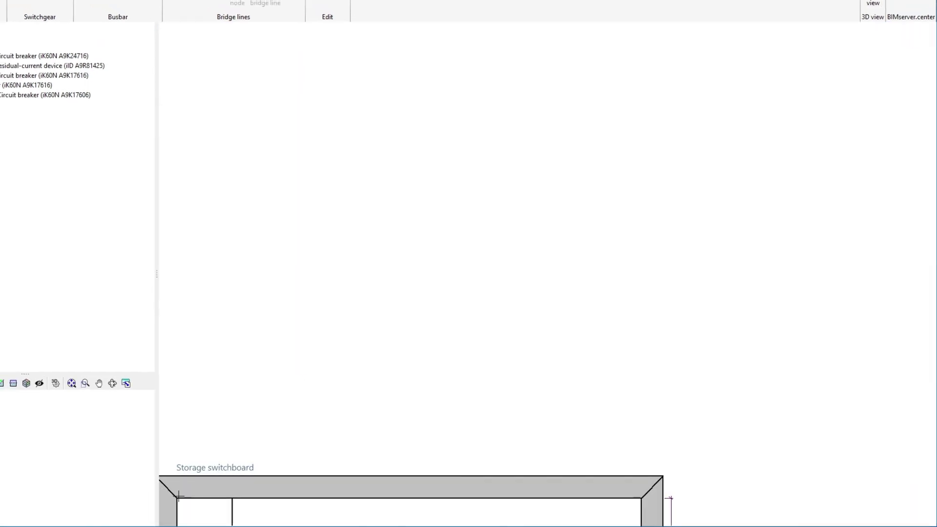
Step: Place the Storage switchboard 3P+N circuit breaker alone, without lower-level elements, at the start of the upper track
{"action": "left_click", "coordinate": [84, 103]}
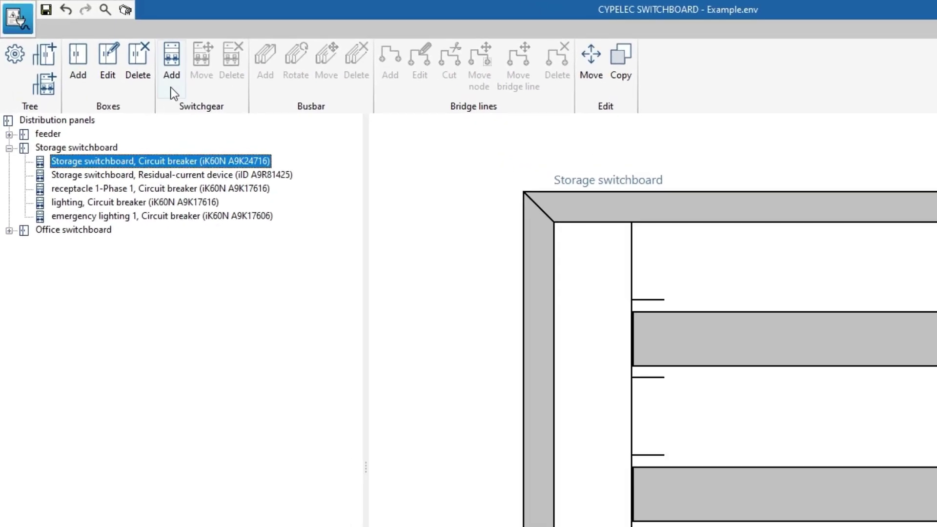
{"action": "left_click", "coordinate": [171, 87]}
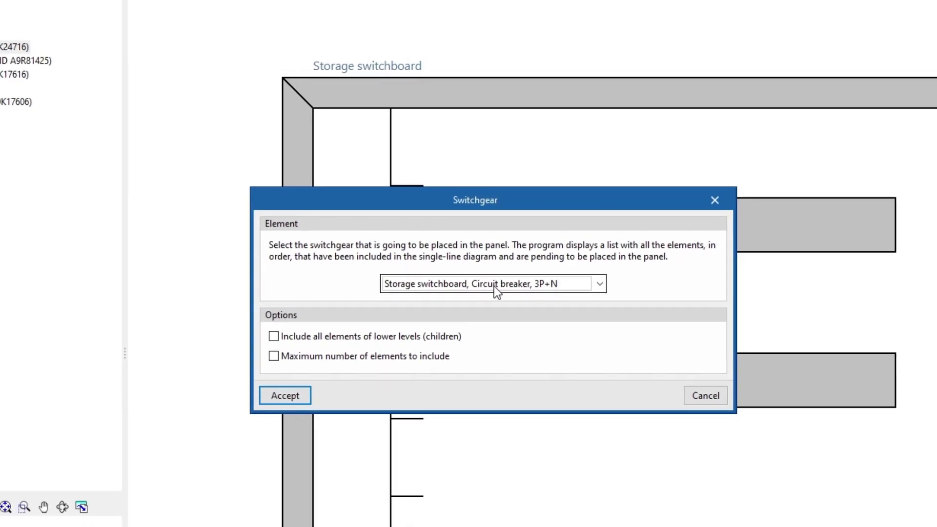
{"action": "left_click", "coordinate": [577, 324]}
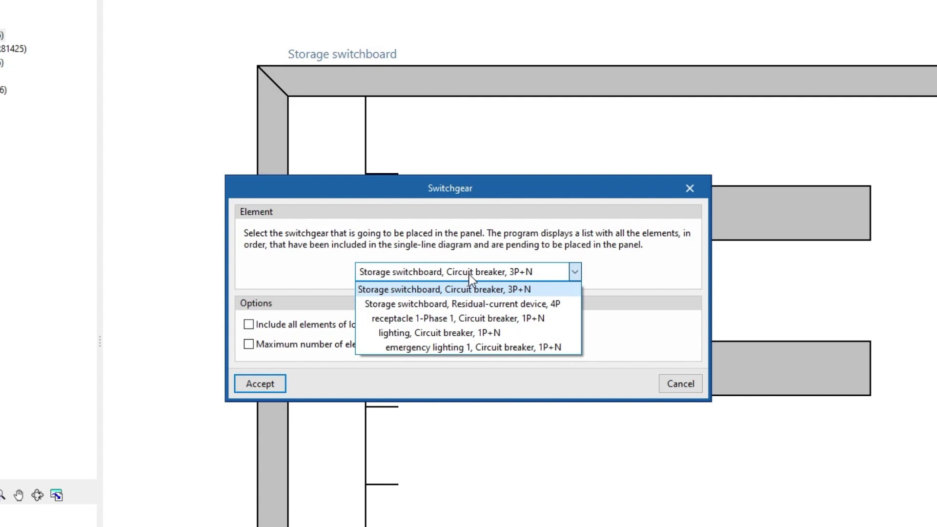
{"action": "left_click", "coordinate": [469, 275]}
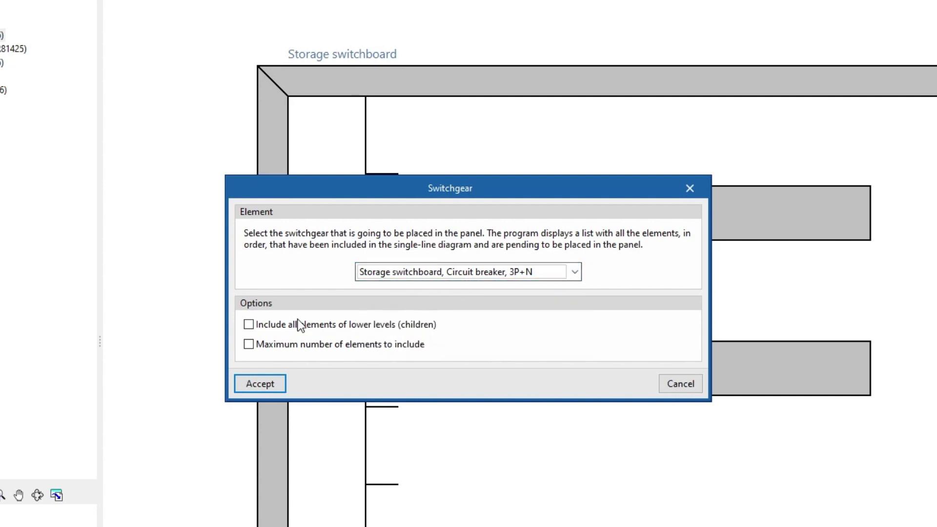
{"action": "left_click", "coordinate": [250, 325]}
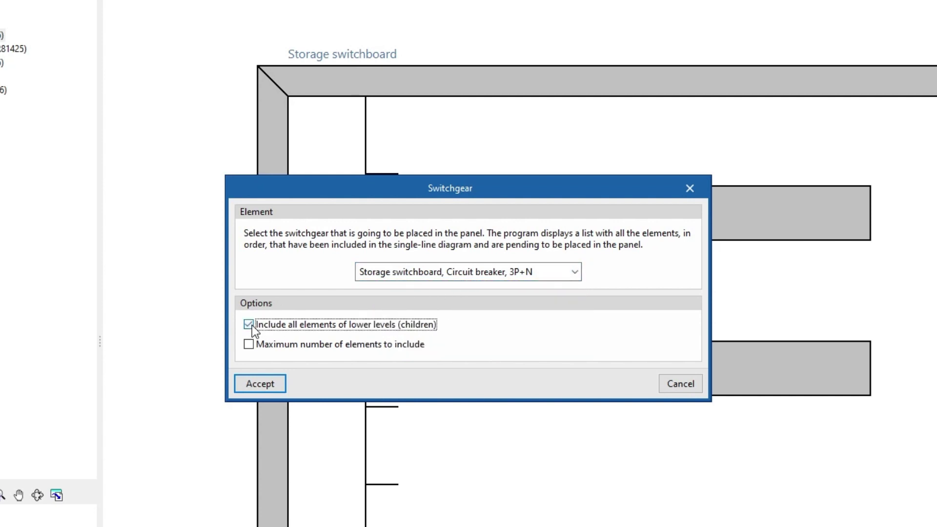
{"action": "left_click", "coordinate": [250, 325]}
{"action": "left_click", "coordinate": [250, 345]}
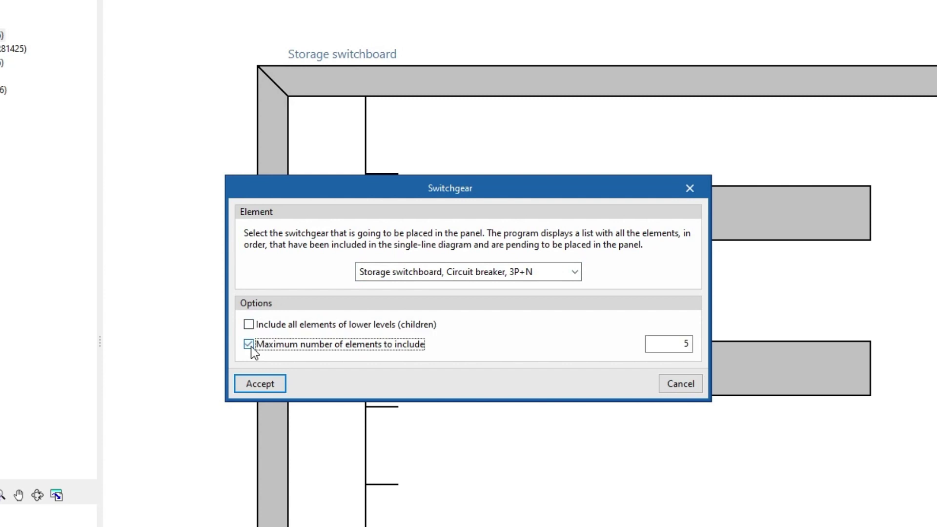
{"action": "left_click", "coordinate": [251, 347]}
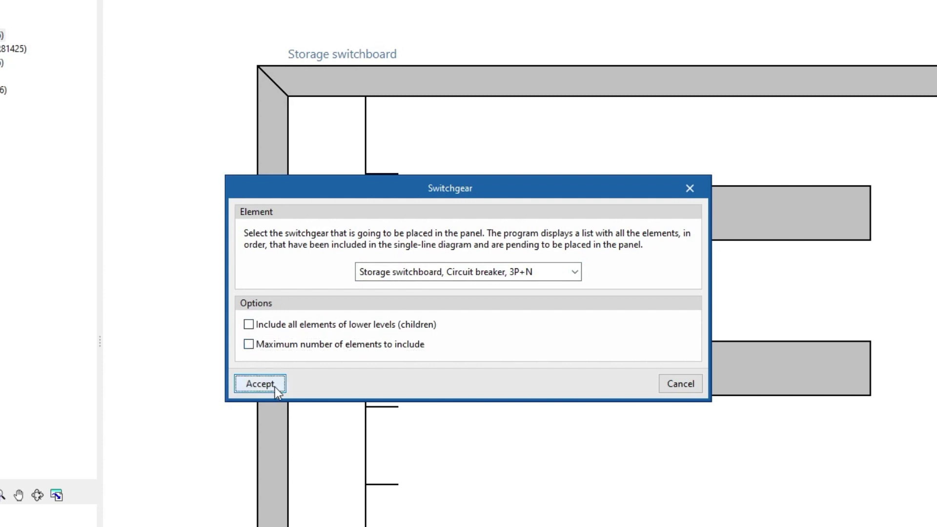
{"action": "left_click", "coordinate": [274, 388]}
{"action": "left_click", "coordinate": [429, 213]}
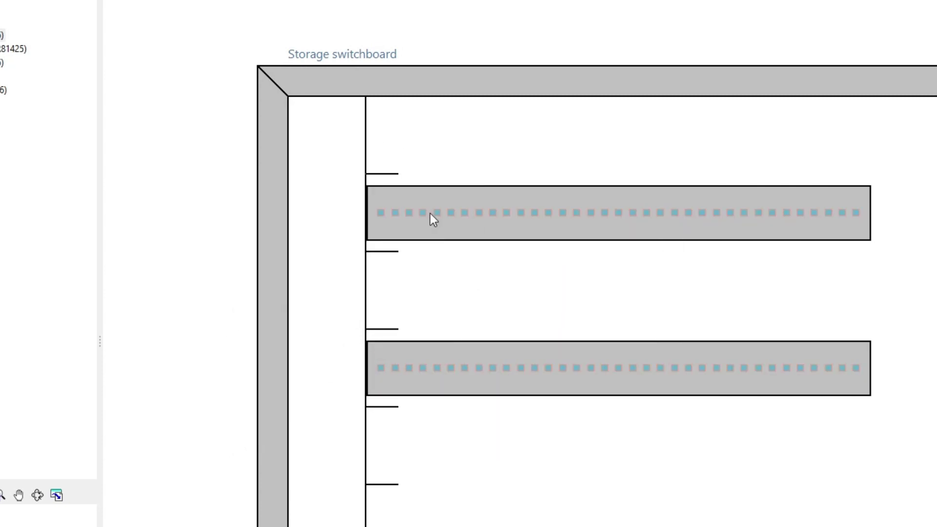
Step: Place the Storage switchboard 4P residual-current device with all its lower-level elements at the start of the lower track
{"action": "left_click", "coordinate": [420, 273]}
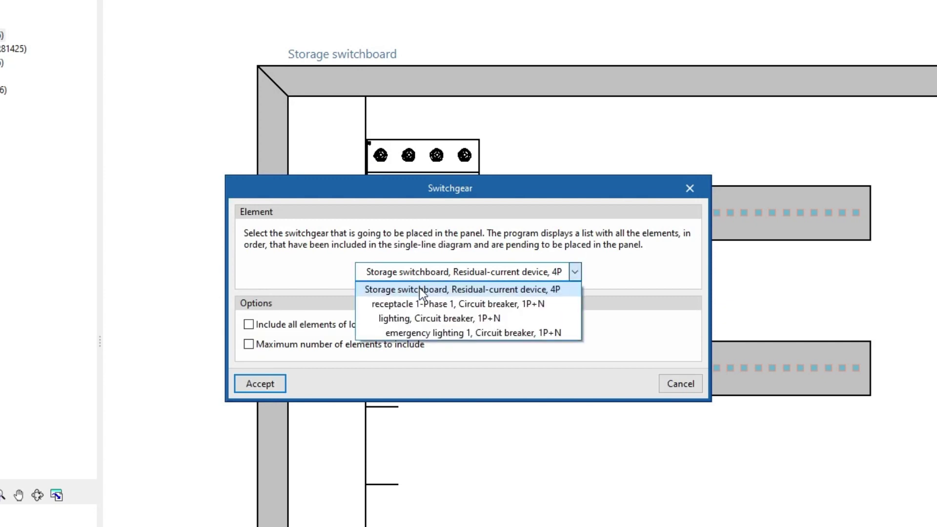
{"action": "left_click", "coordinate": [420, 289]}
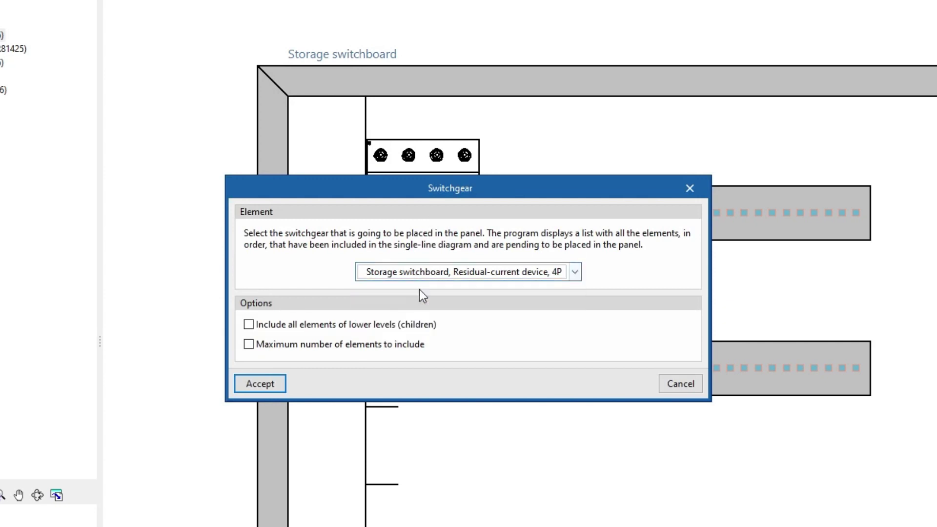
{"action": "left_click", "coordinate": [249, 324]}
{"action": "left_click", "coordinate": [260, 383]}
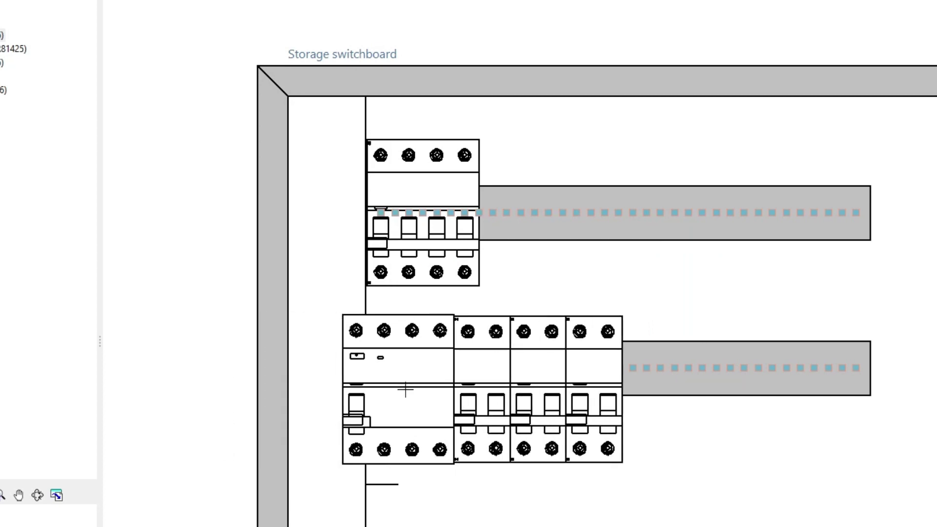
{"action": "left_click", "coordinate": [429, 376]}
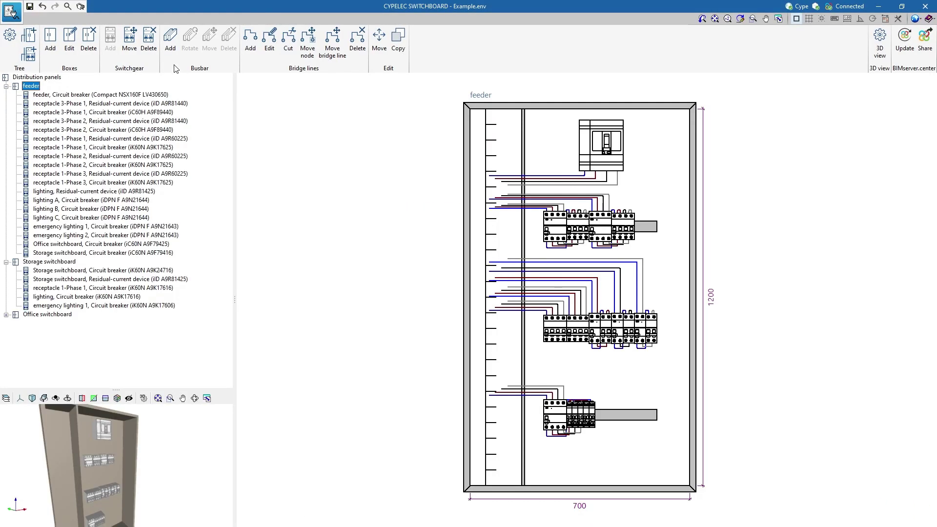
Step: Add vertical user-defined loose busbars 80 cm long side by side along the feeder panel's vertical guide
{"action": "left_click", "coordinate": [170, 44]}
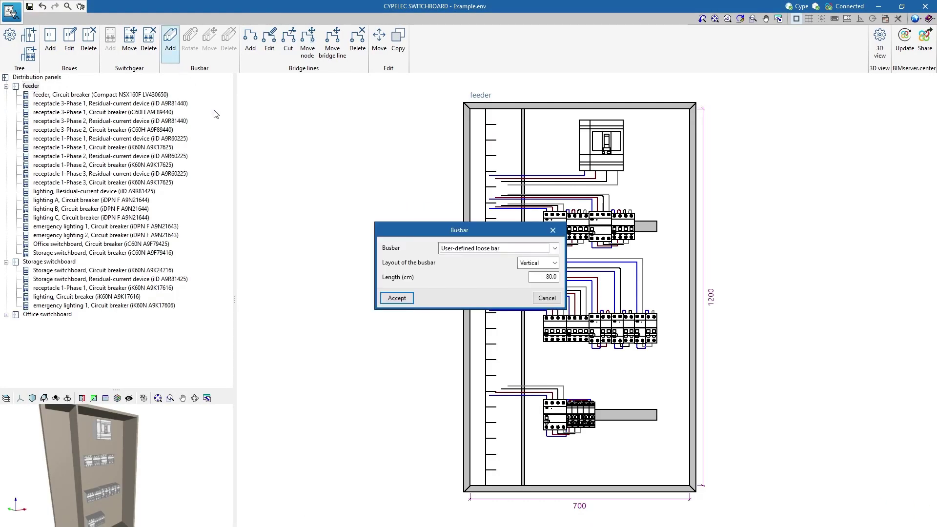
{"action": "left_click", "coordinate": [389, 298]}
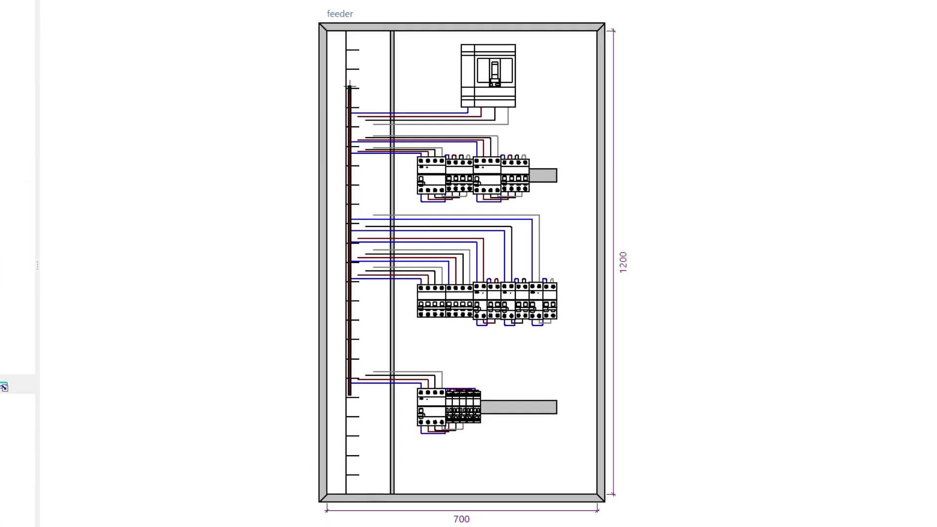
{"action": "left_click", "coordinate": [349, 87]}
{"action": "left_click", "coordinate": [356, 86]}
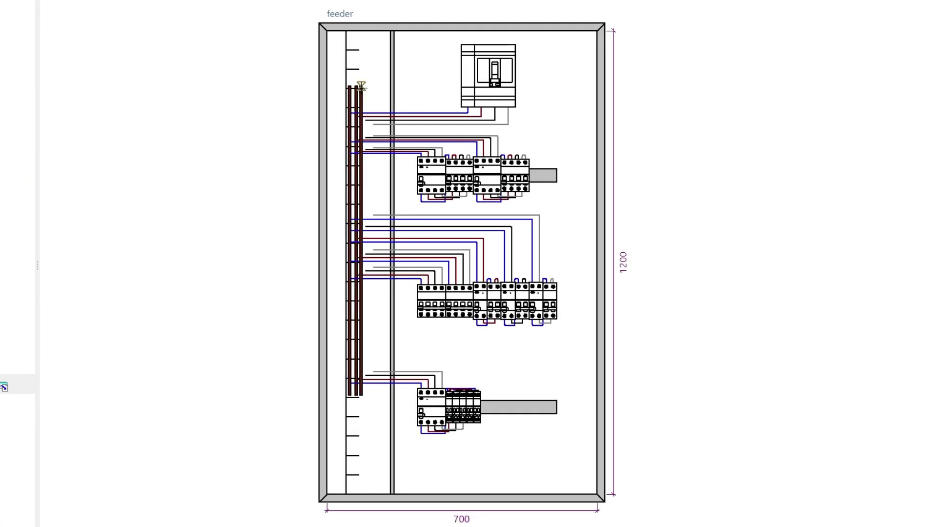
{"action": "left_click", "coordinate": [363, 87]}
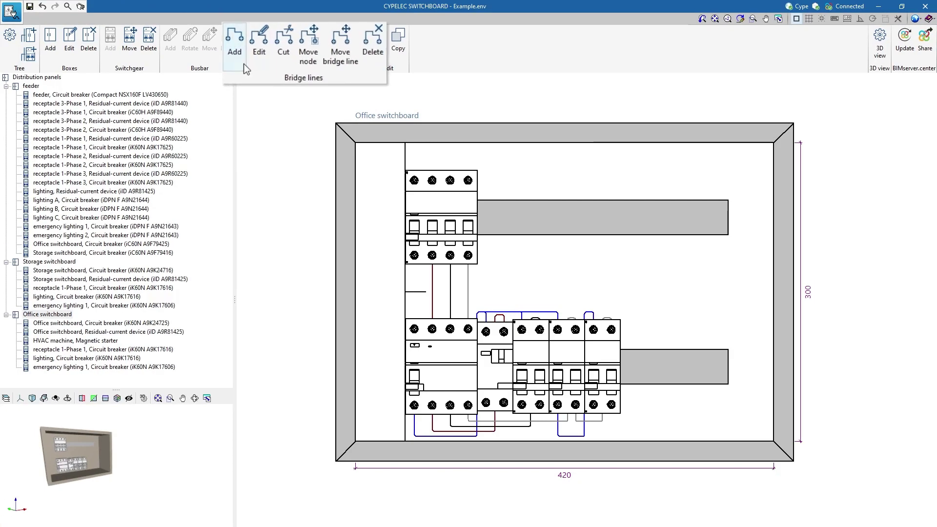
Step: Add a bridge line in the Office switchboard from the circuit breaker's first outlet terminal to the residual-current device's first inlet terminal
{"action": "left_click", "coordinate": [254, 53]}
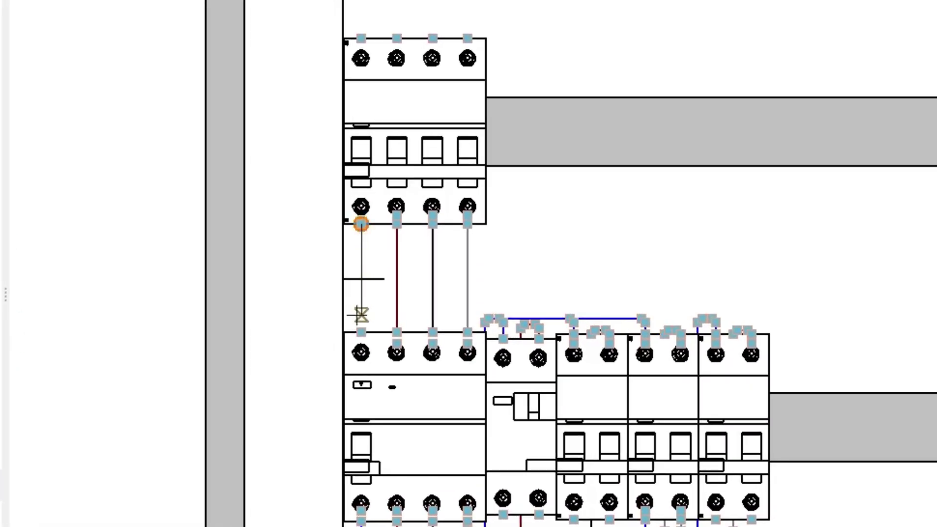
{"action": "left_click", "coordinate": [359, 326]}
{"action": "scroll", "coordinate": [359, 324], "scroll_direction": "up", "scroll_amount": 3}
{"action": "scroll", "coordinate": [358, 324], "scroll_direction": "up", "scroll_amount": 2}
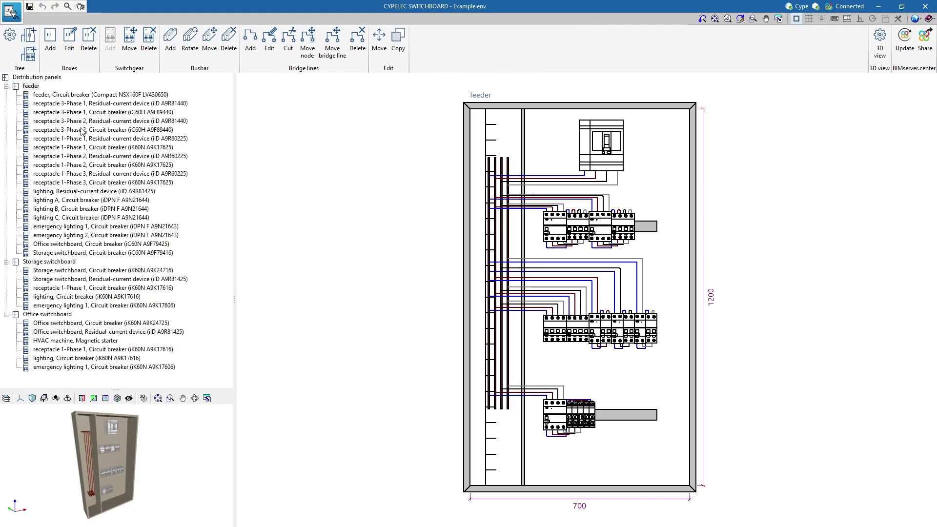
Step: Enable the feeder panel's view on the BIM model and add a position with y 2 and z 2
{"action": "right_click", "coordinate": [34, 87]}
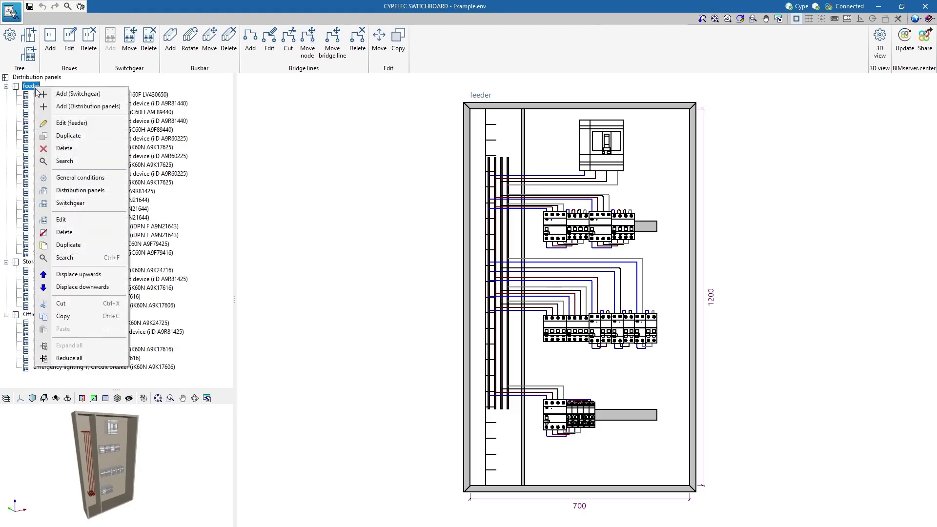
{"action": "left_click", "coordinate": [47, 222]}
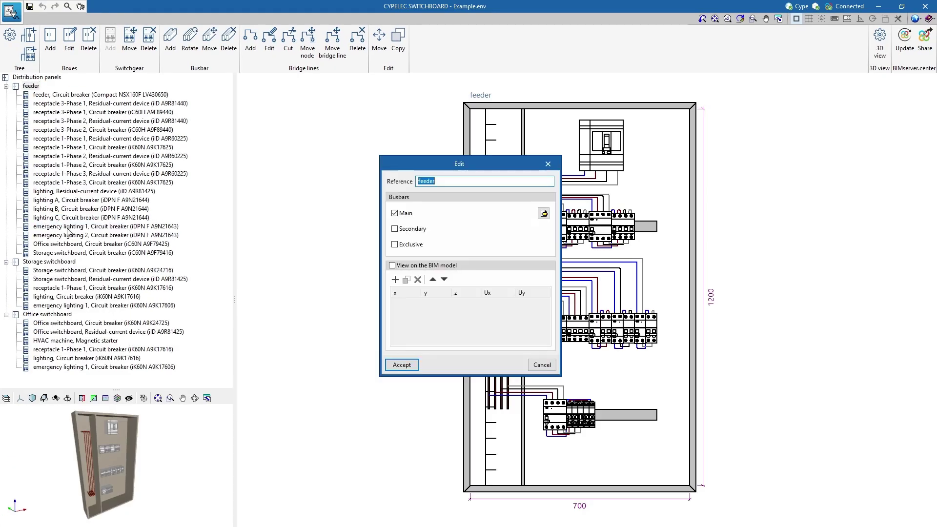
{"action": "left_click", "coordinate": [392, 267]}
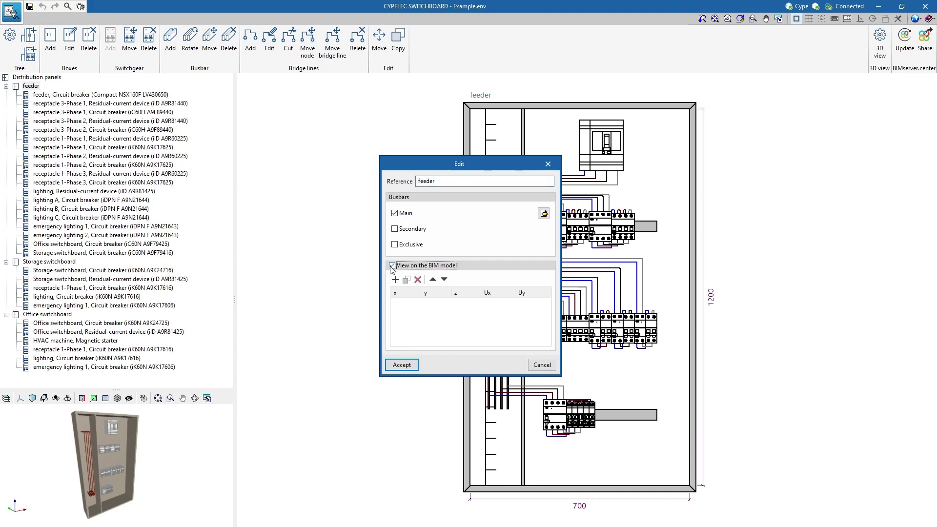
{"action": "left_click", "coordinate": [395, 279]}
{"action": "left_click", "coordinate": [437, 303]}
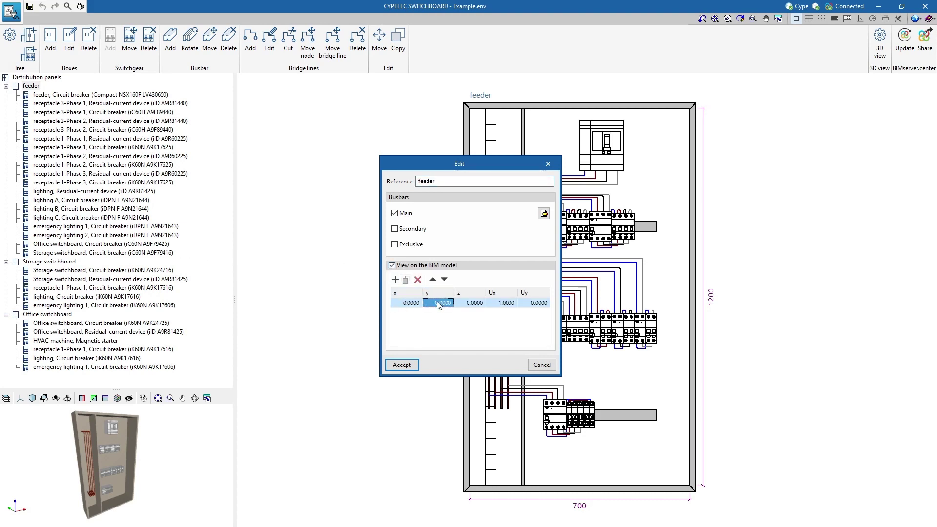
{"action": "type", "text": "2"}
{"action": "key", "text": "Tab"}
{"action": "type", "text": "2"}
{"action": "key", "text": "Tab"}
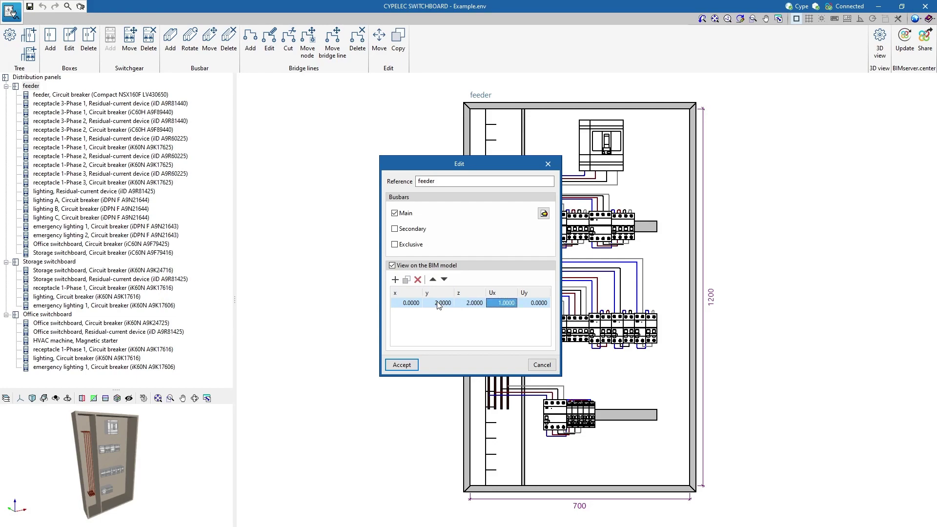
{"action": "left_click", "coordinate": [403, 365]}
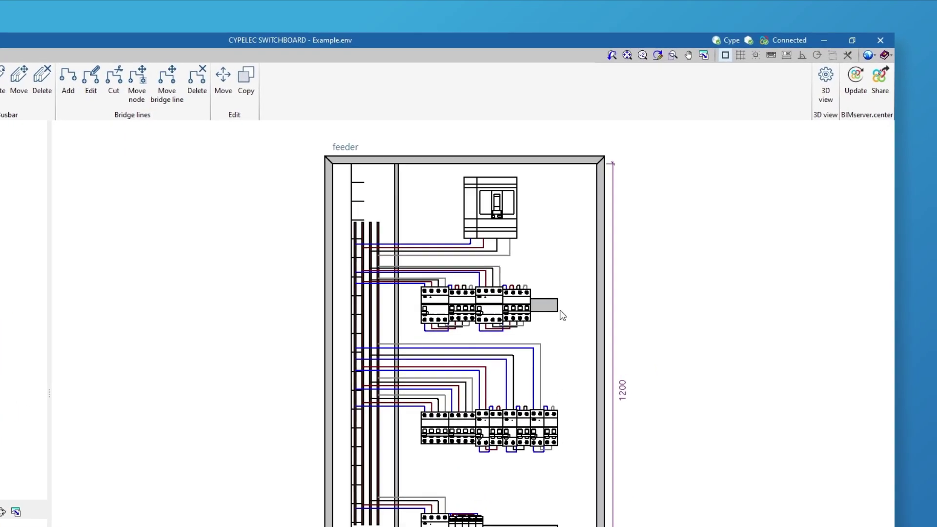
Step: Inspect the feeder panel from another angle in the 3D view, and open the project's drawings
{"action": "left_click", "coordinate": [818, 112]}
{"action": "middle_click_drag", "start_coordinate": [617, 477], "coordinate": [460, 477]}
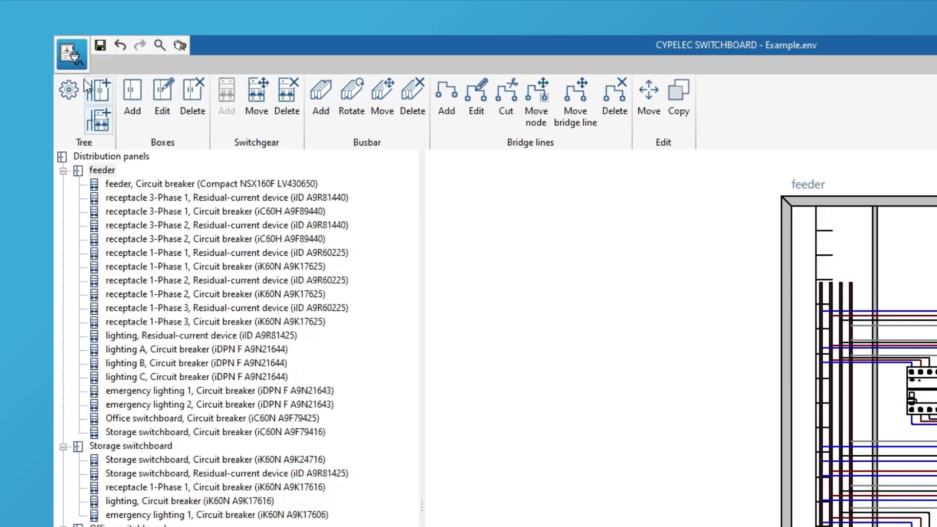
{"action": "left_click", "coordinate": [66, 42]}
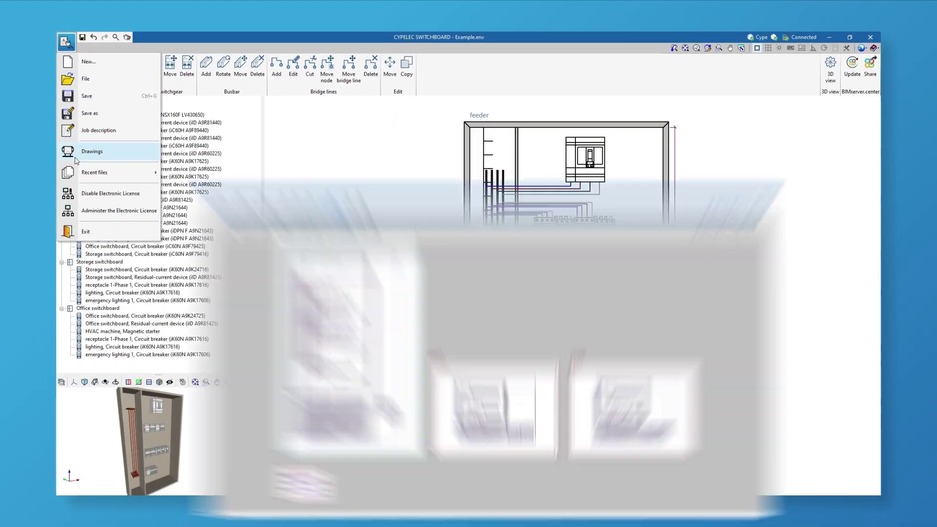
{"action": "left_click", "coordinate": [91, 151]}
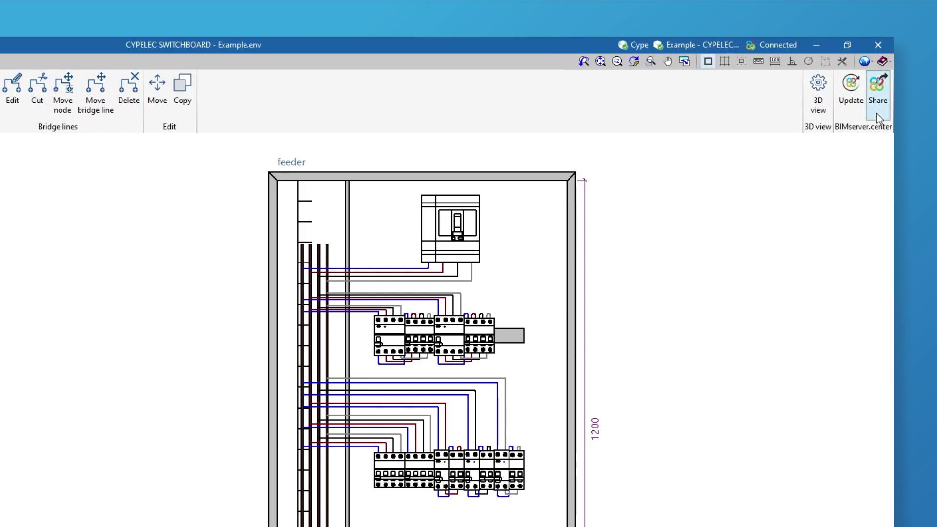
Step: Share the results to BIMserver.center as the contribution Electrical switchboard covers, and open that contribution's details in the online project
{"action": "left_click", "coordinate": [926, 52]}
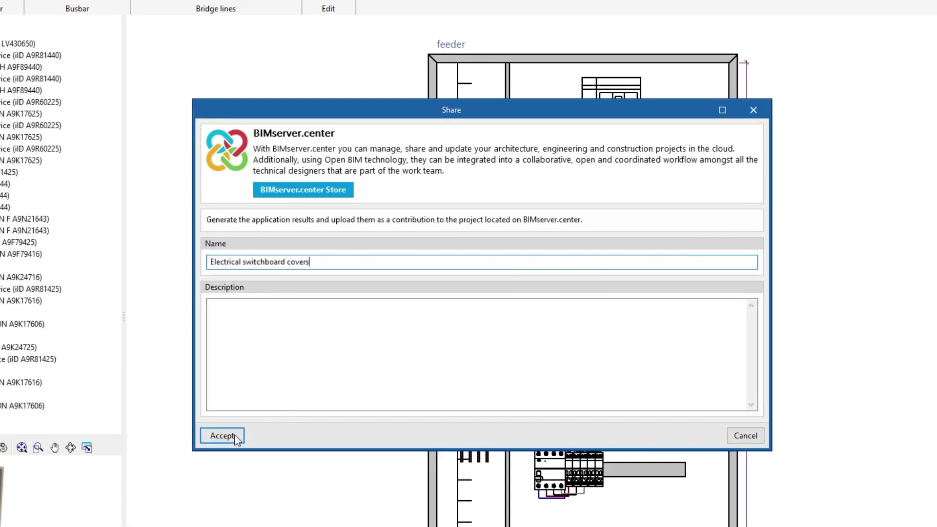
{"action": "left_click", "coordinate": [215, 441]}
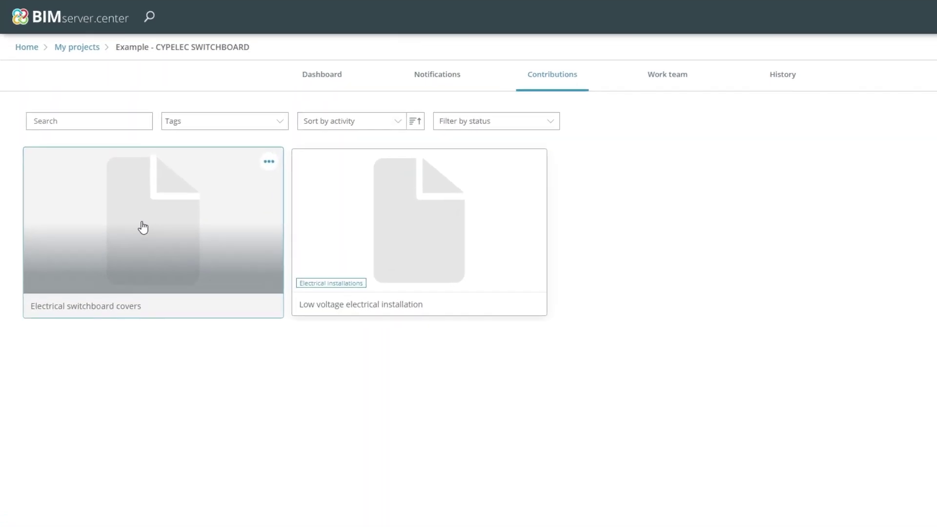
{"action": "left_click", "coordinate": [143, 228]}
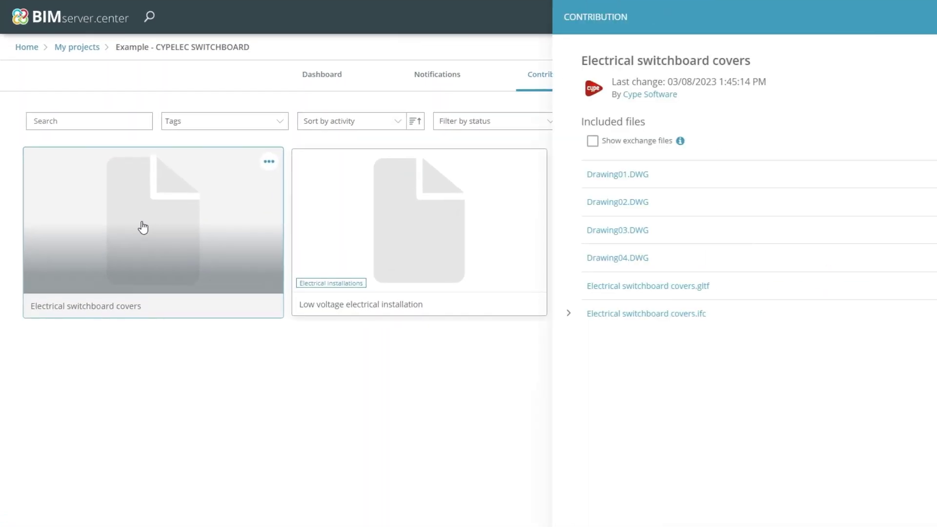